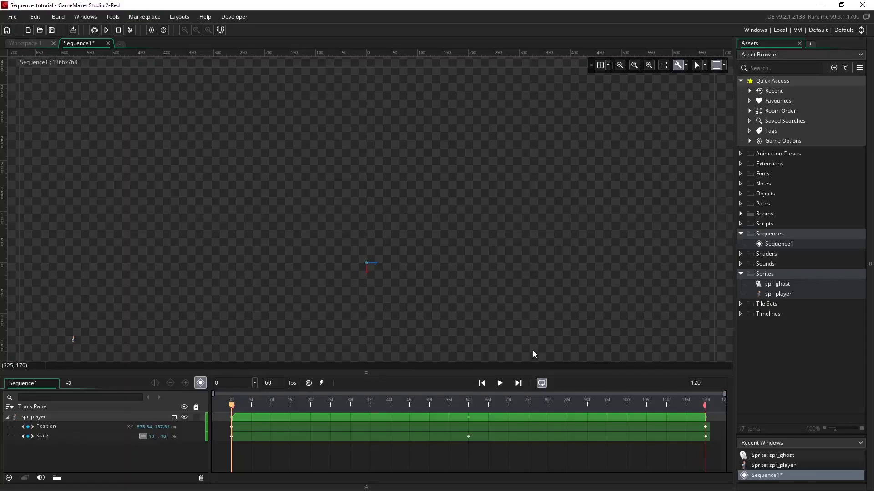
Drop spr_ghost into Sequence1 and stretch its asset key across all 120 frames.
drag(229, 405, 373, 426)
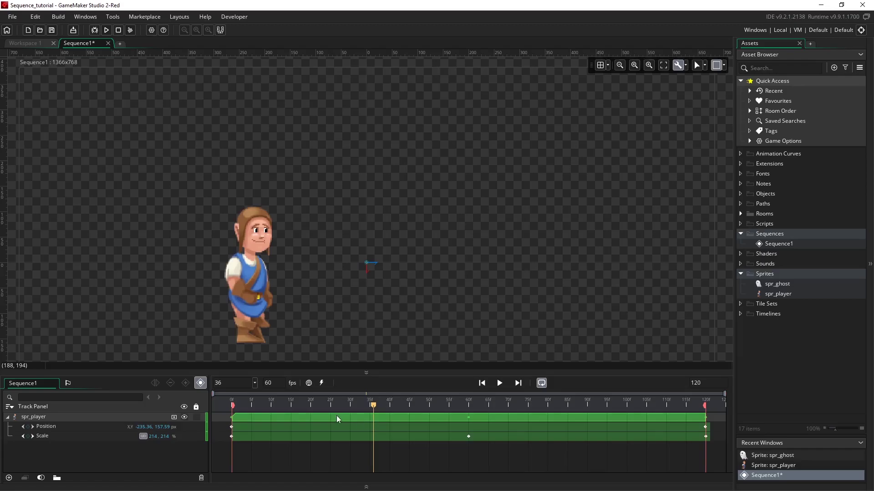
drag(369, 403, 213, 426)
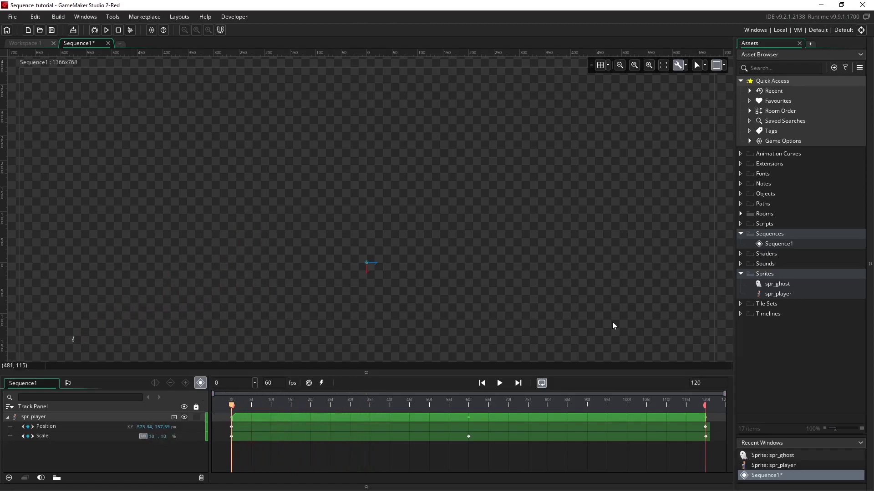
drag(787, 286, 226, 133)
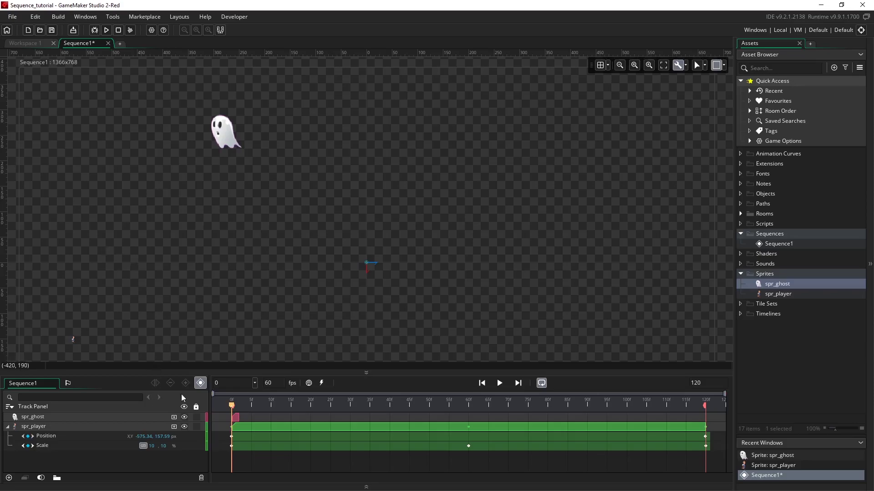
click(236, 422)
right_click(236, 421)
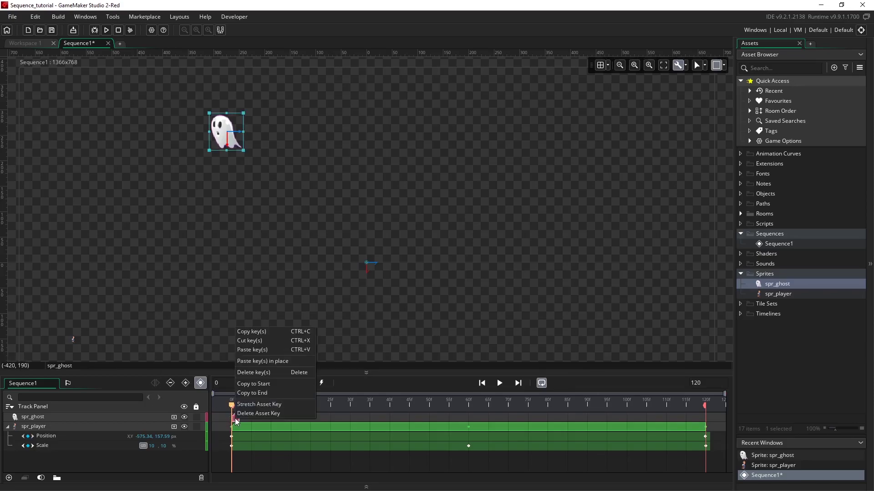
click(248, 405)
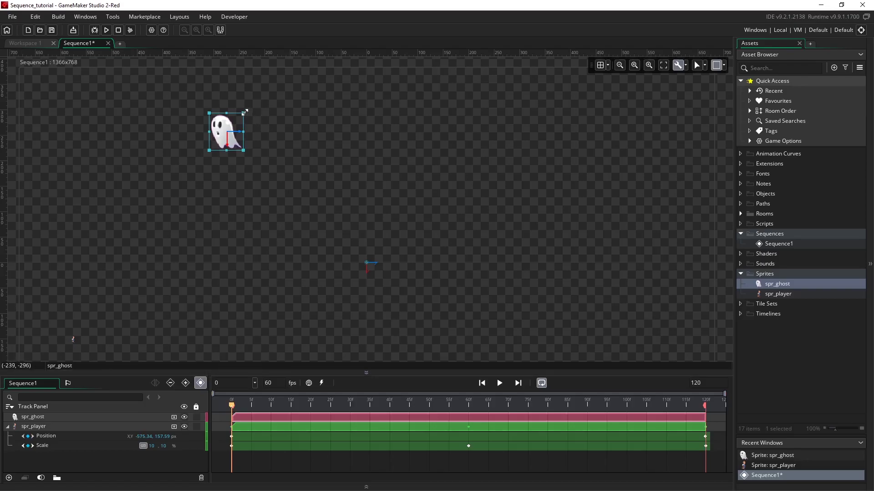
Enlarge the ghost to about double size, then collapse and hide the spr_player track.
drag(244, 112, 230, 132)
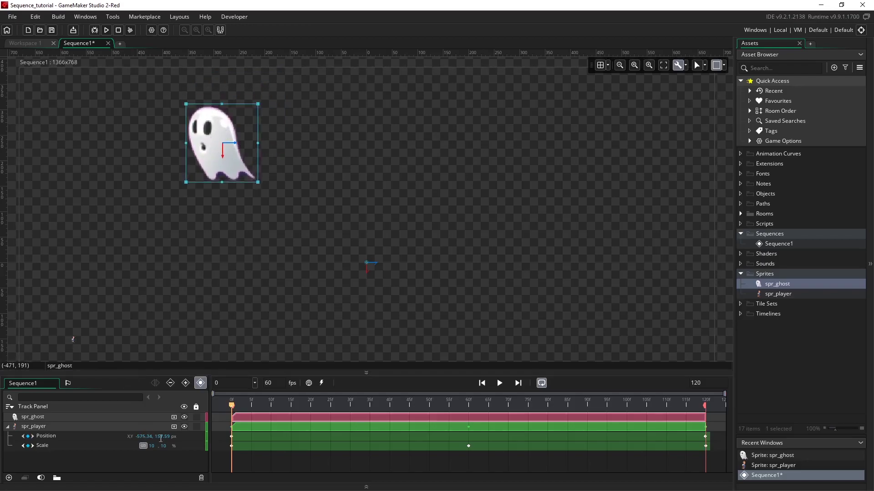
click(7, 429)
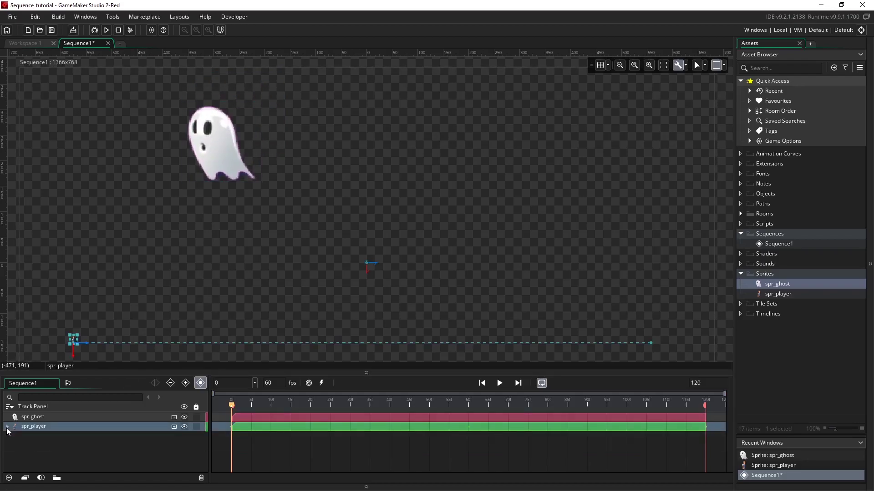
click(183, 427)
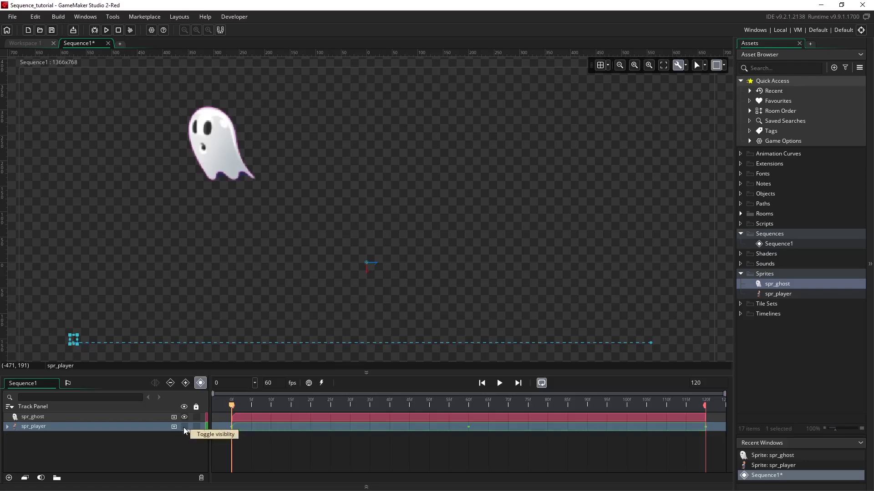
click(218, 157)
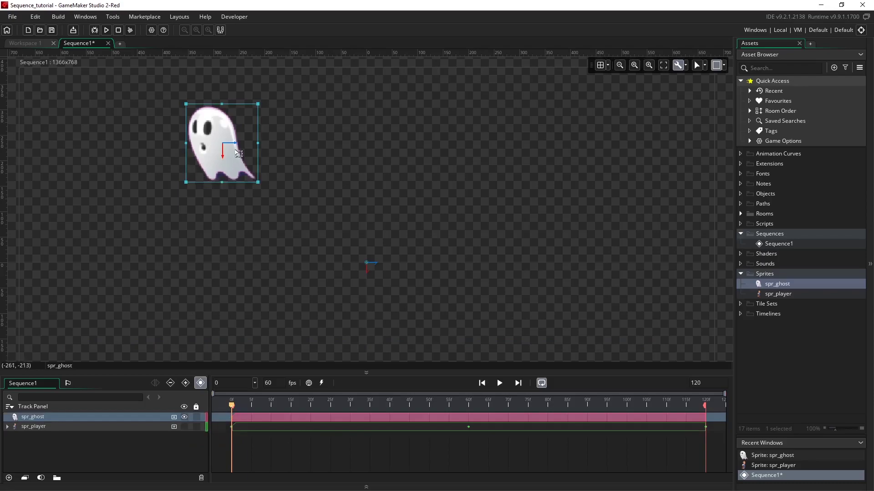
Rotate the ghost at frame 23 to create a rotation key, and expand its Rotation track.
drag(233, 405, 621, 430)
drag(686, 432, 245, 434)
drag(233, 406, 323, 408)
drag(259, 186, 200, 240)
drag(318, 404, 228, 406)
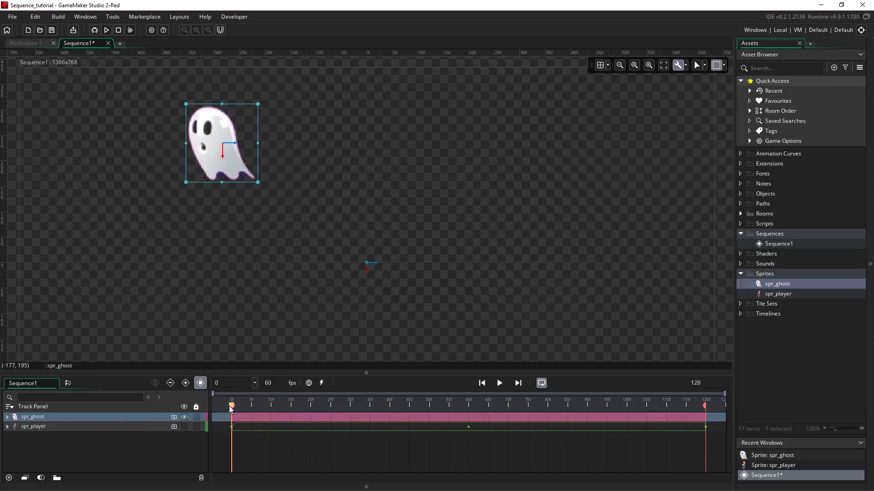
click(8, 417)
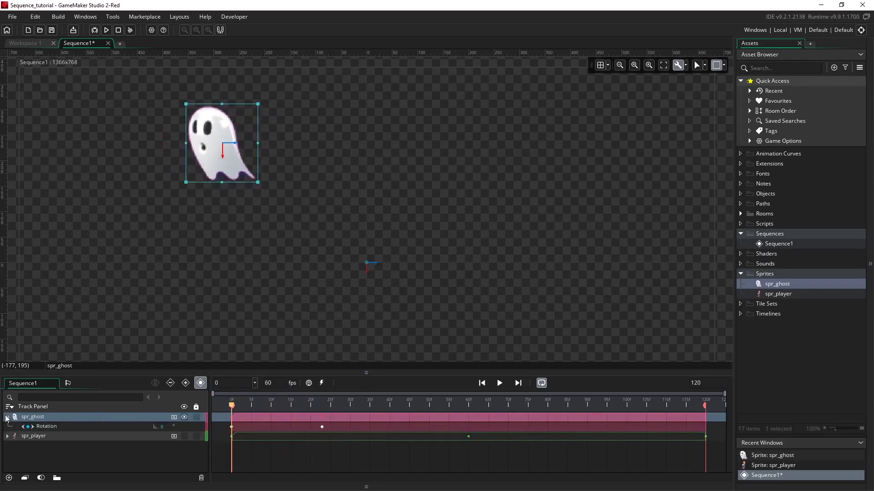
click(57, 425)
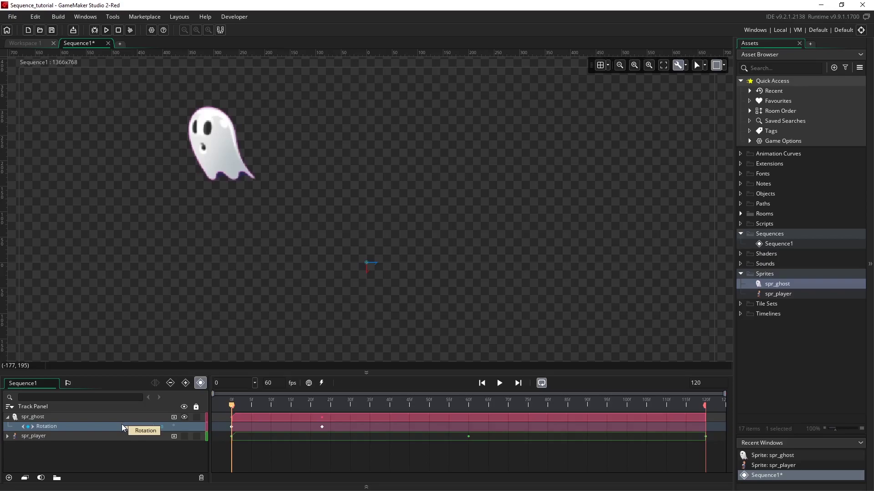
Replace the old rotation keys with rotation 0 at frame 0 and 360 at the last frame.
click(222, 427)
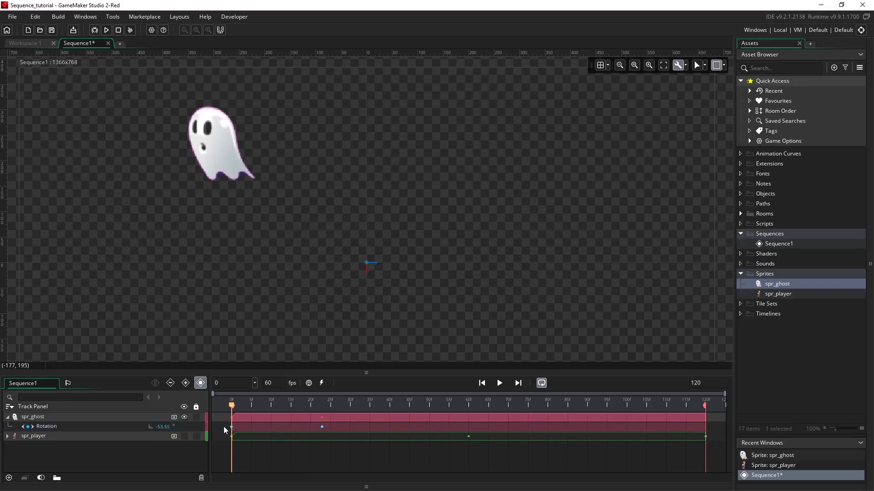
key(Delete)
click(27, 427)
drag(231, 404, 708, 428)
text(360)
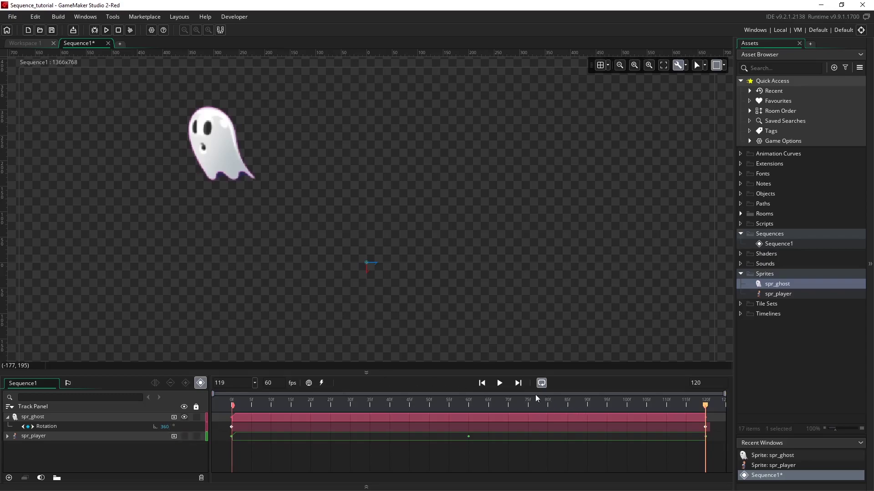
click(482, 383)
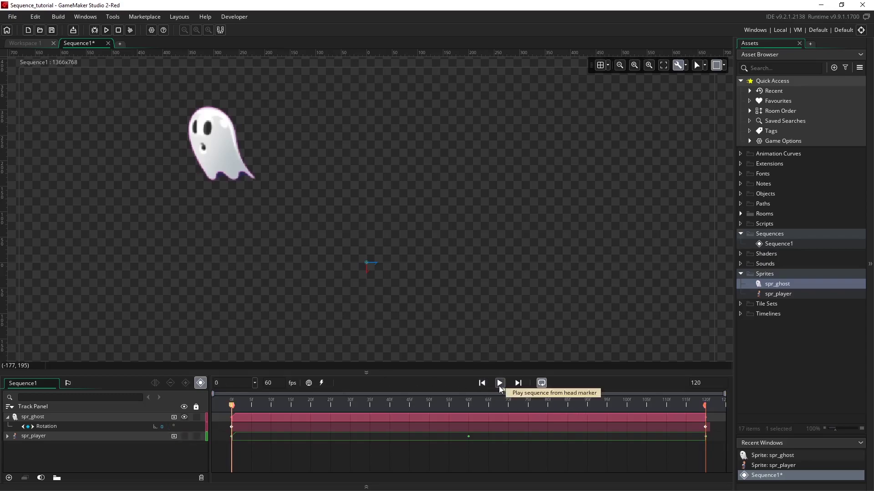
Preview the ghost's full 360° spin with looping turned off, ending back at frame 0.
click(499, 386)
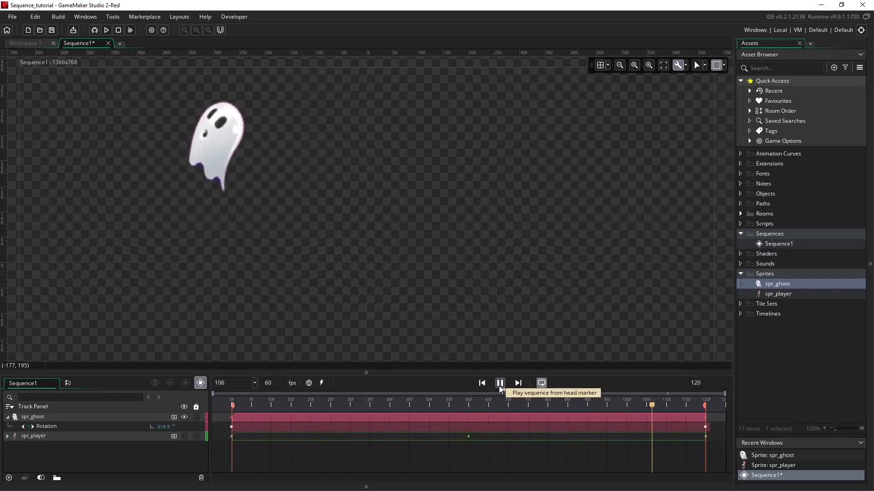
click(541, 383)
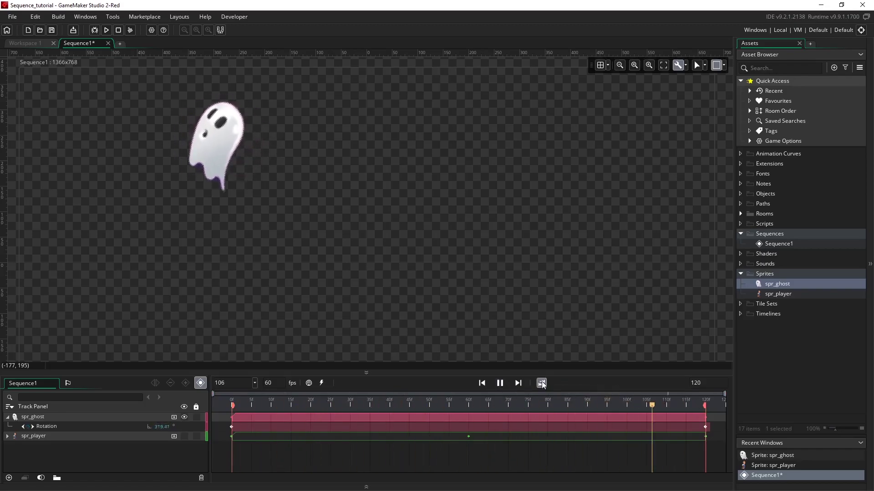
click(499, 385)
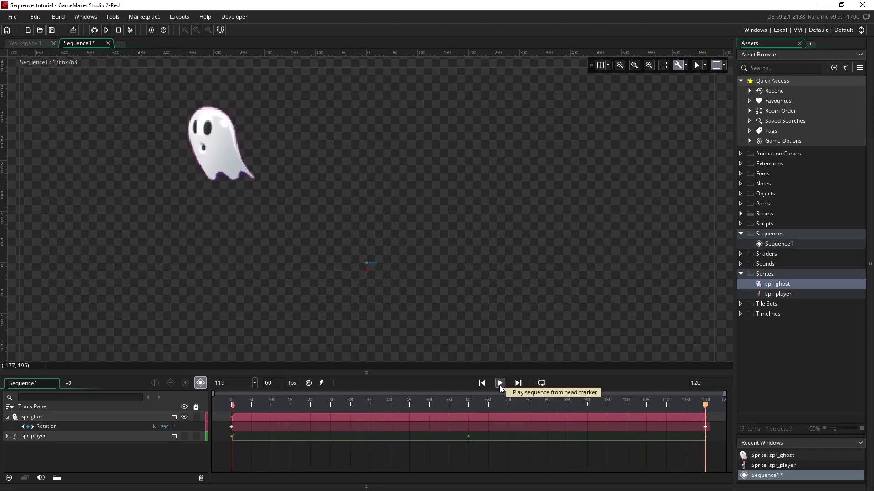
click(500, 384)
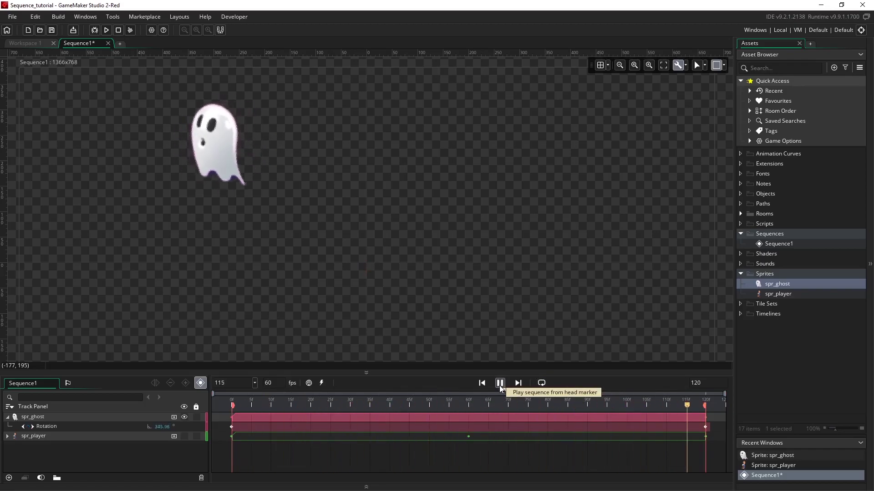
click(216, 163)
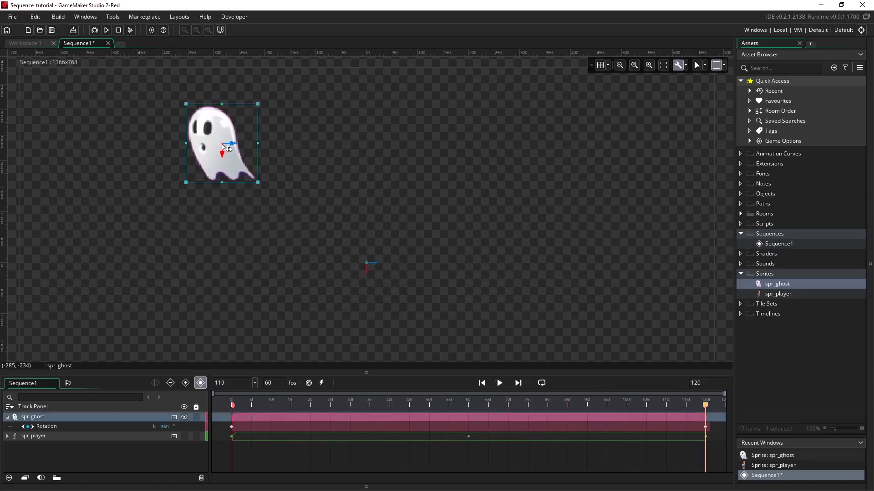
drag(253, 402, 703, 423)
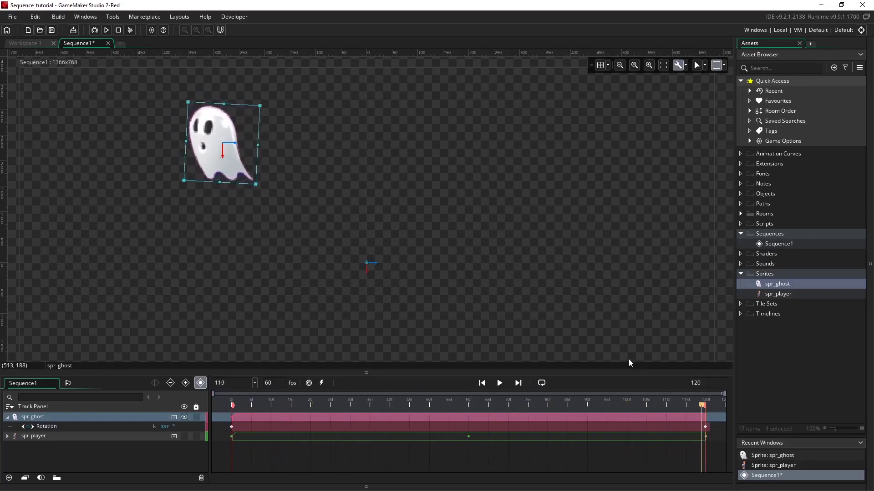
click(482, 385)
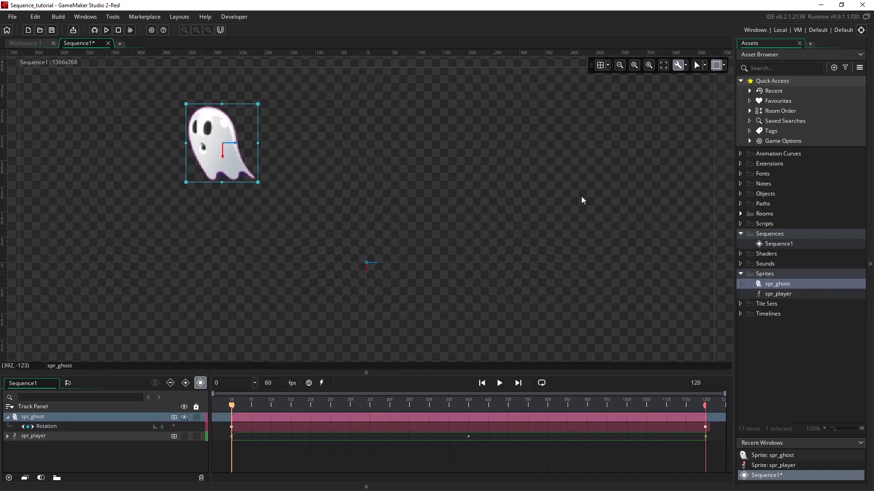
Switch the gizmo to Origin mode and drag the ghost's origin to its top-left corner.
click(704, 66)
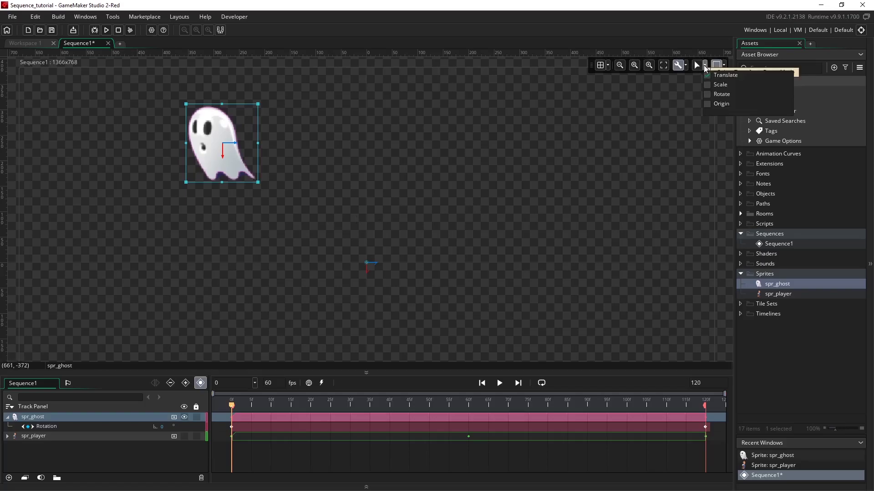
click(708, 106)
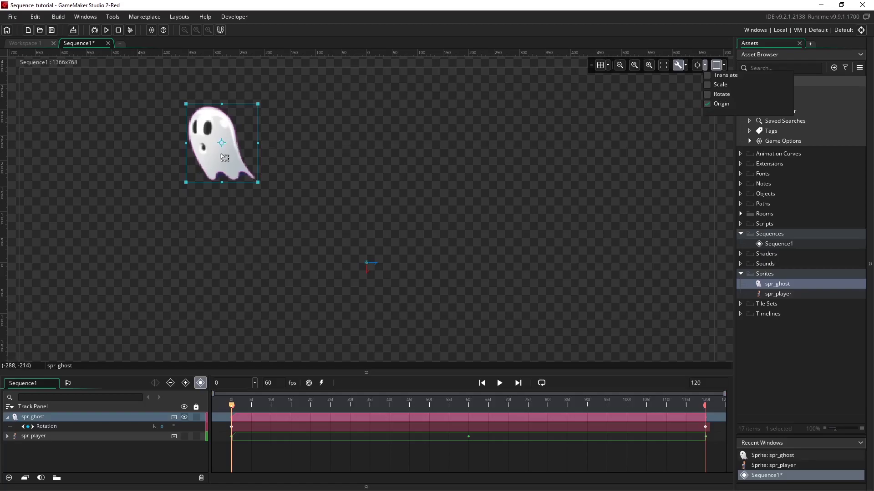
drag(222, 143, 184, 106)
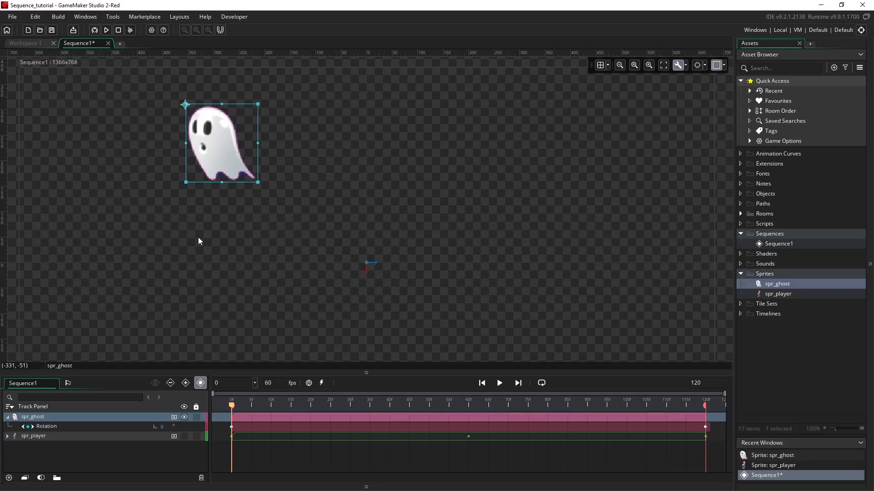
Replay the sequence to check the top-left pivot spin, then set playback to loop.
click(500, 385)
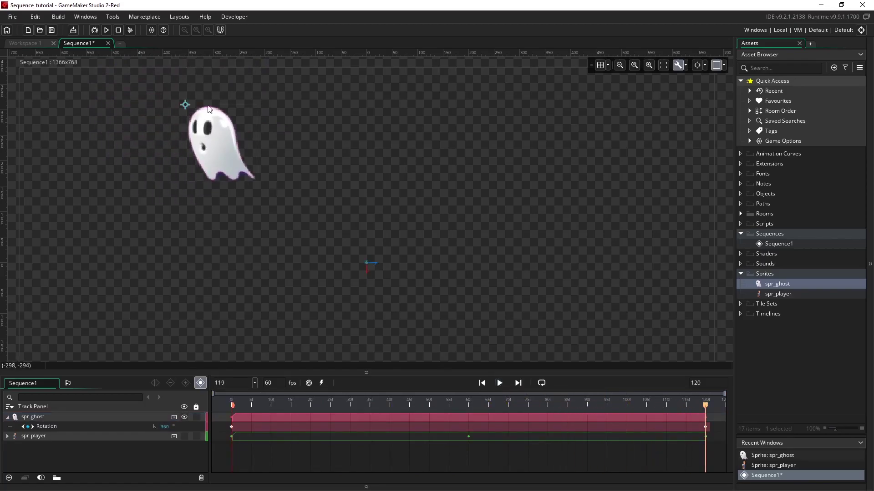
click(222, 148)
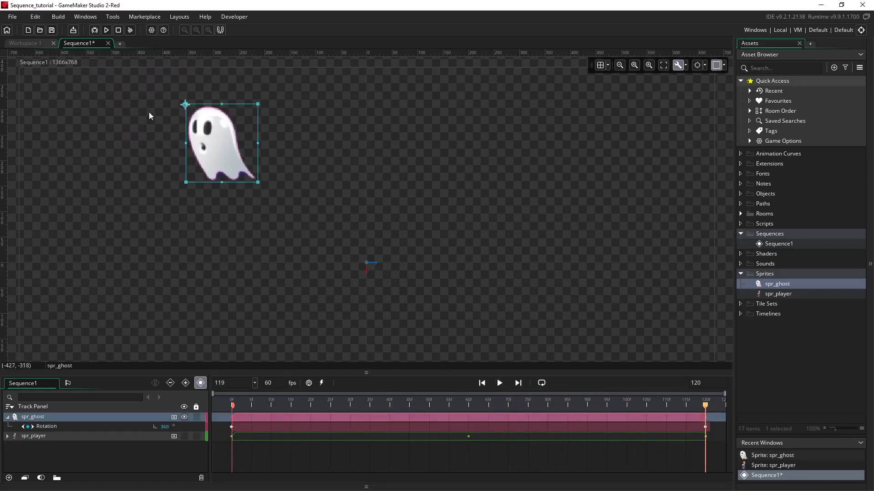
click(435, 335)
click(499, 383)
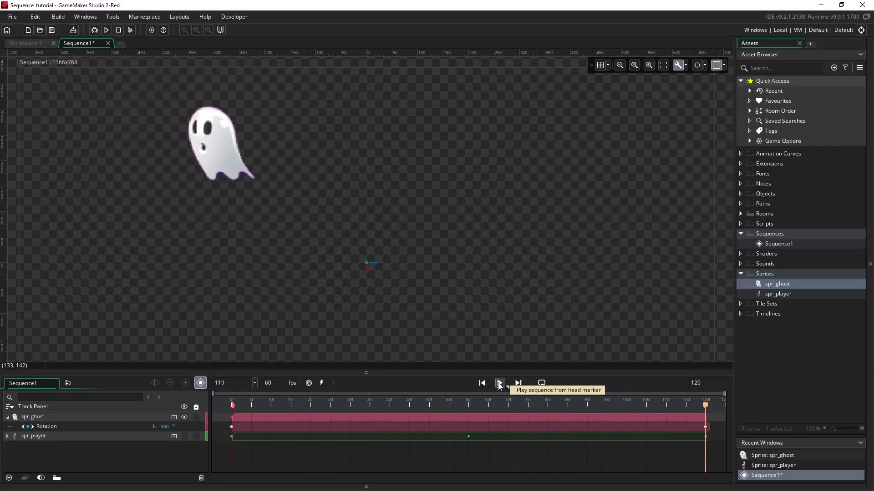
click(499, 383)
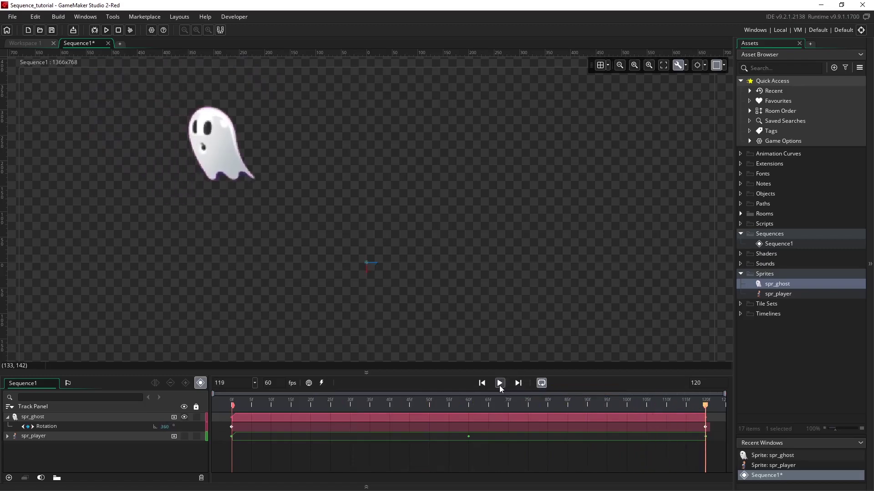
click(499, 384)
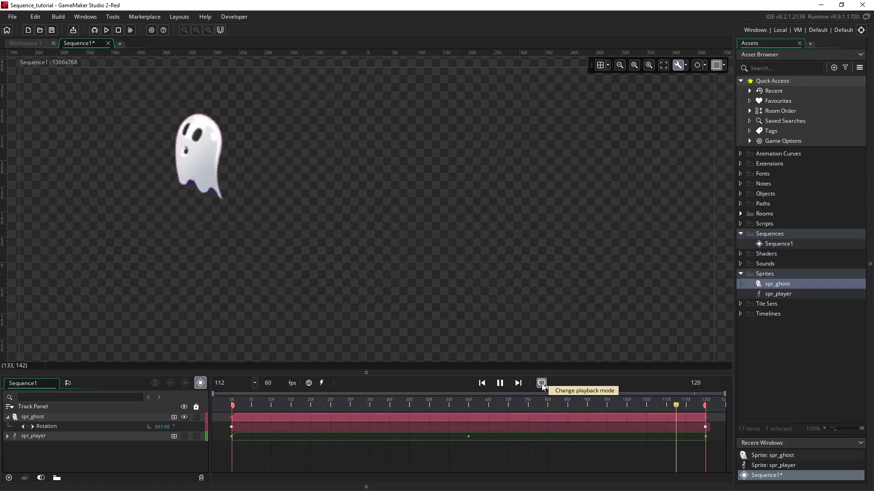
click(541, 384)
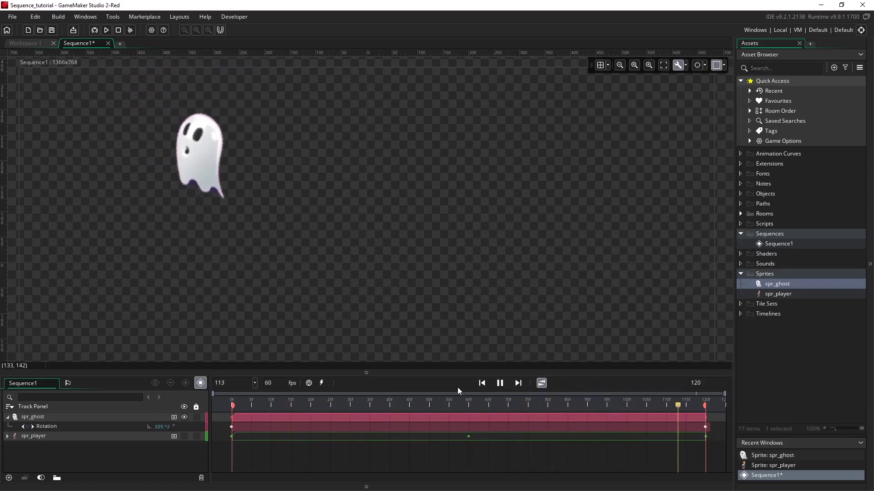
Turn the spr_player track's visibility back on so it animates beside the ghost.
click(182, 436)
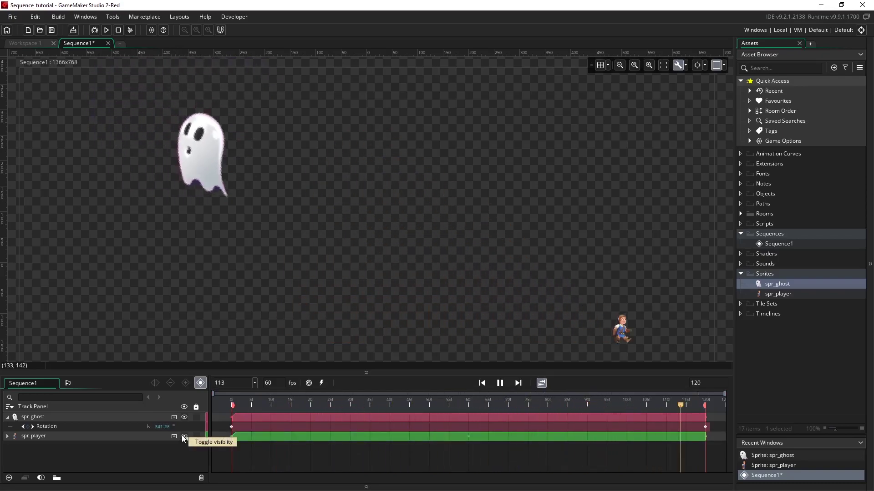